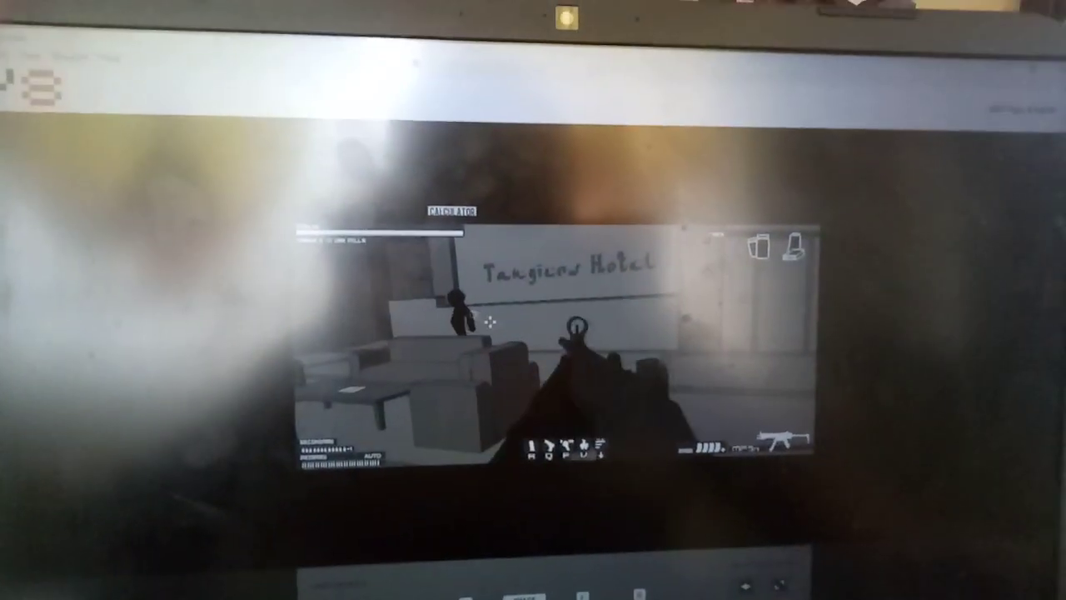
left_click(545, 386)
left_click(563, 313)
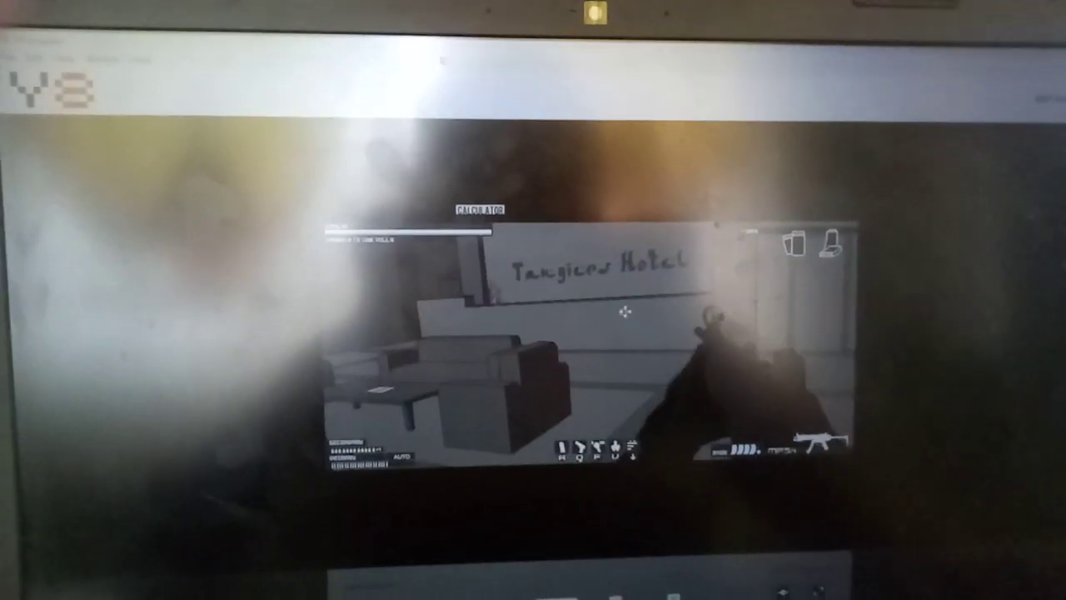
key("r")
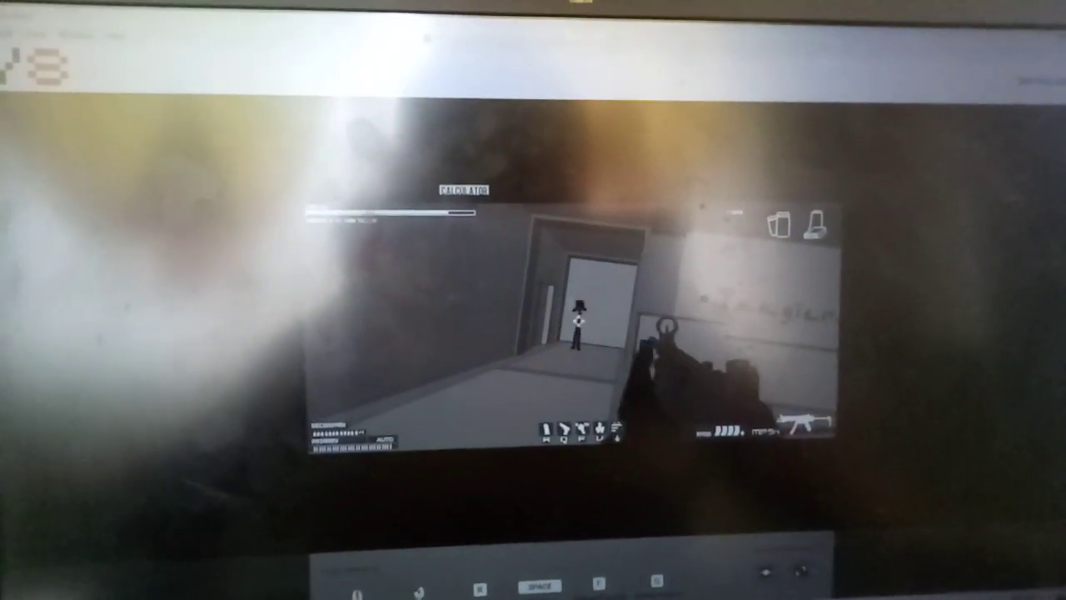
left_click(588, 287)
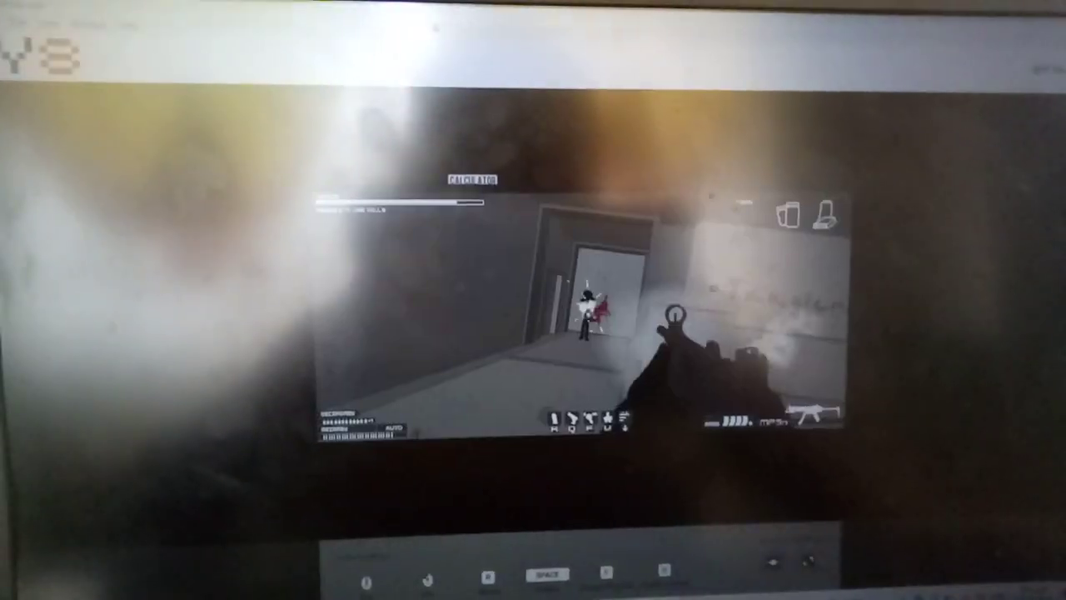
left_click(586, 292)
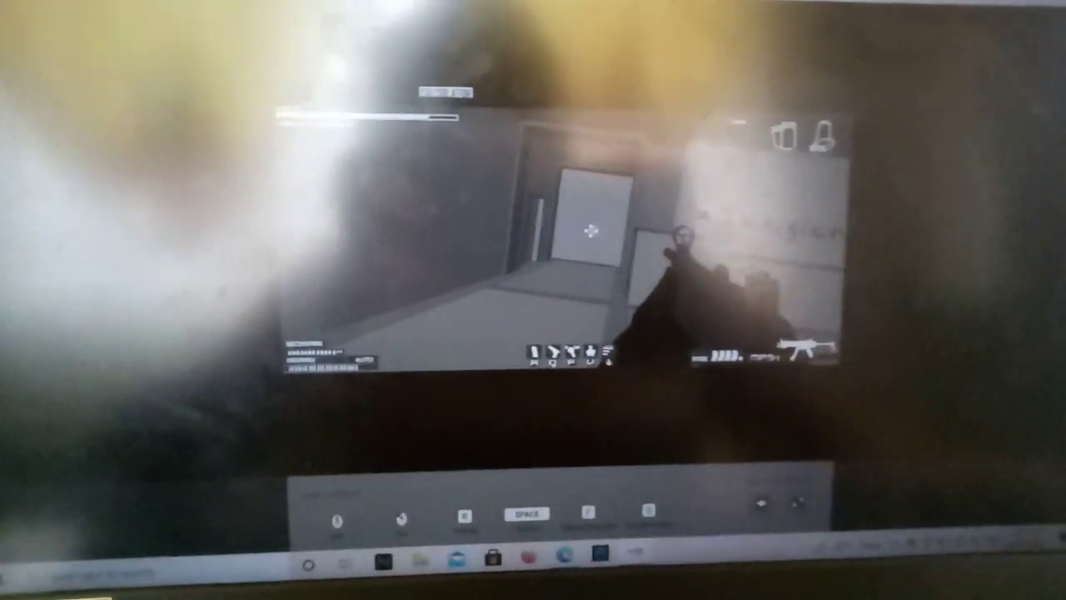
key("w")
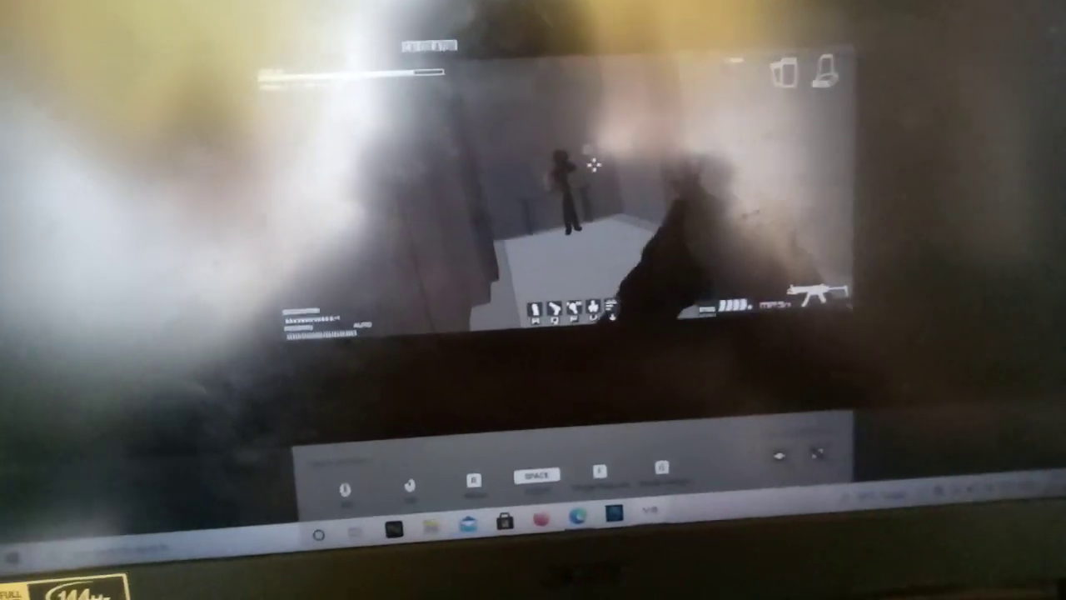
left_click(593, 165)
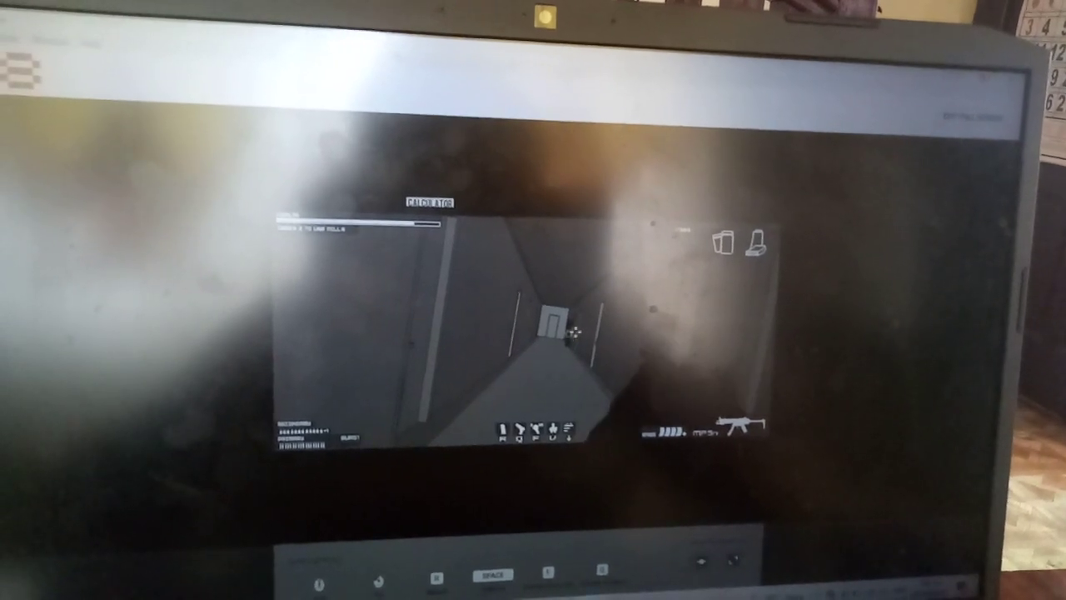
left_click(575, 333)
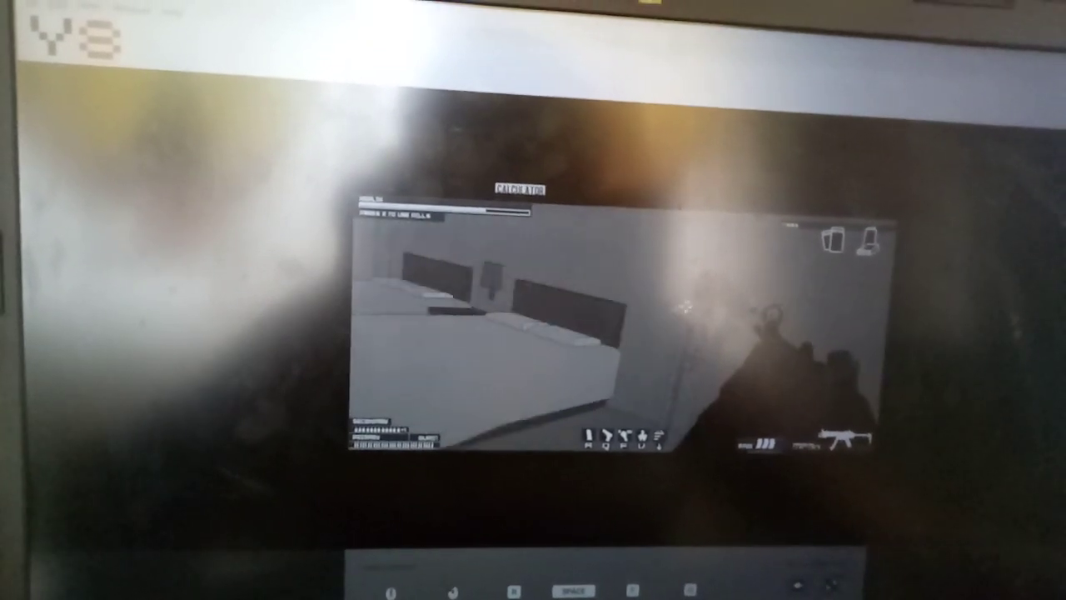
key("w")
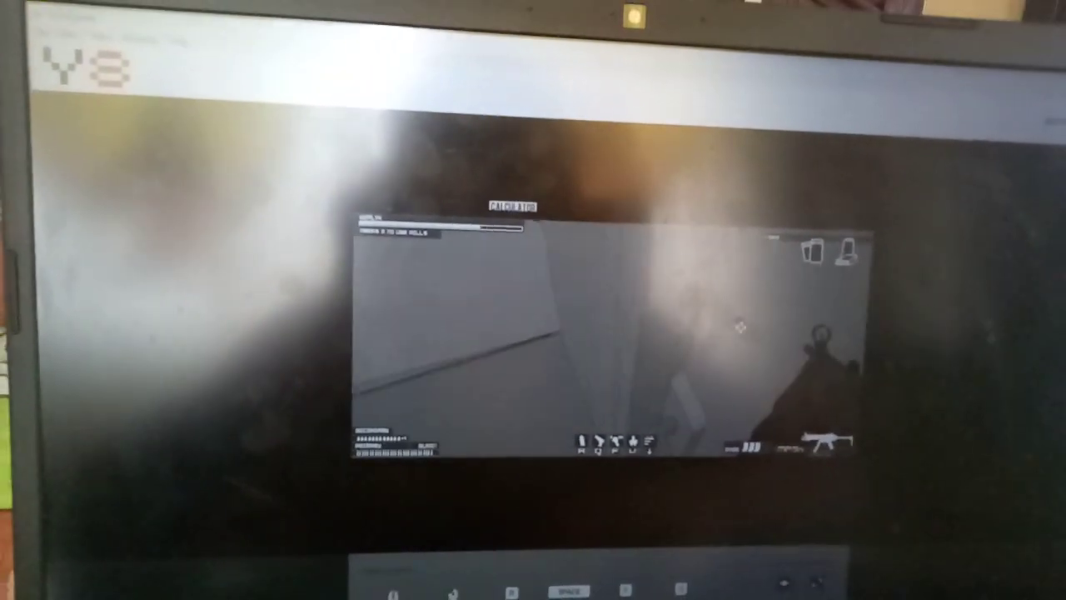
key("w")
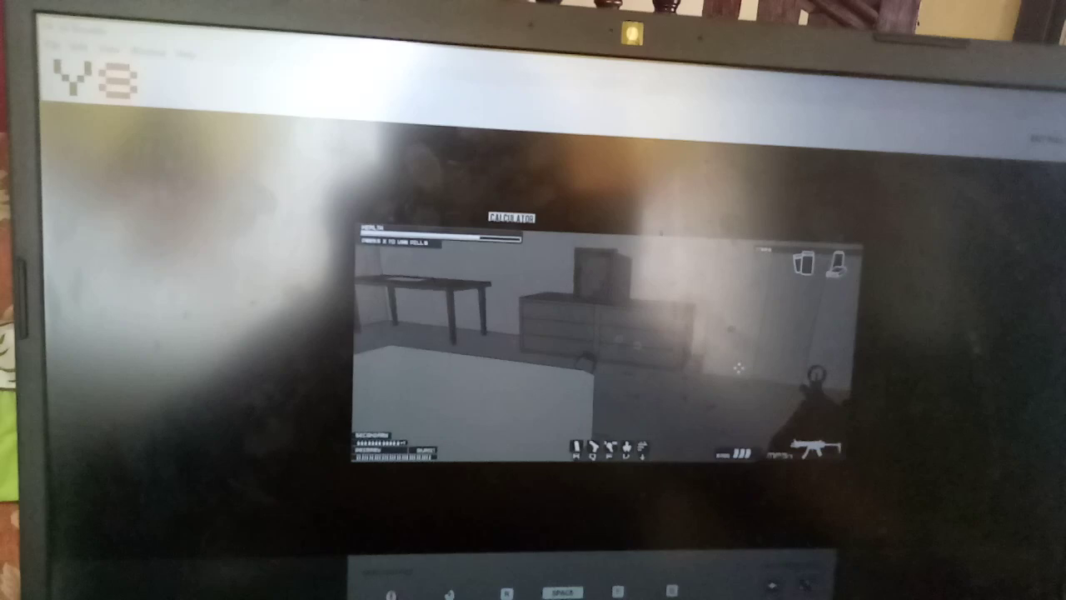
key("w")
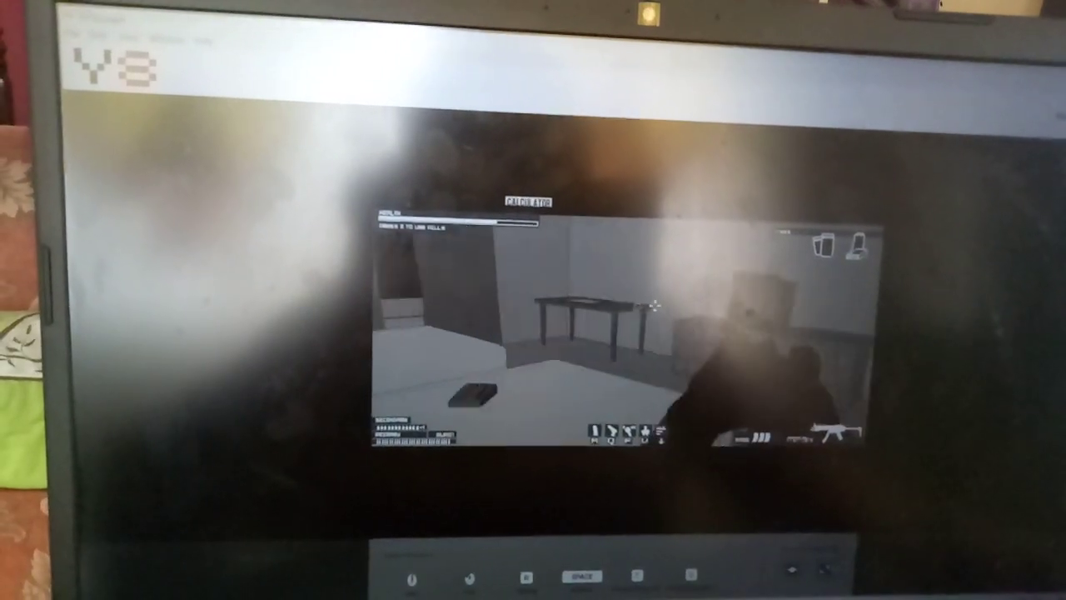
key("w")
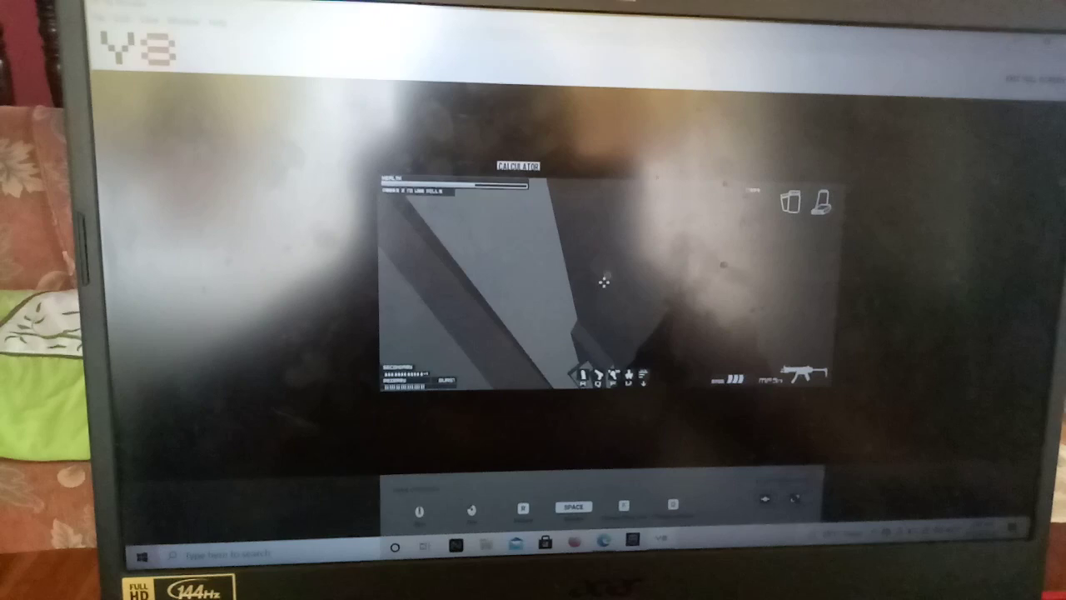
left_click(601, 240)
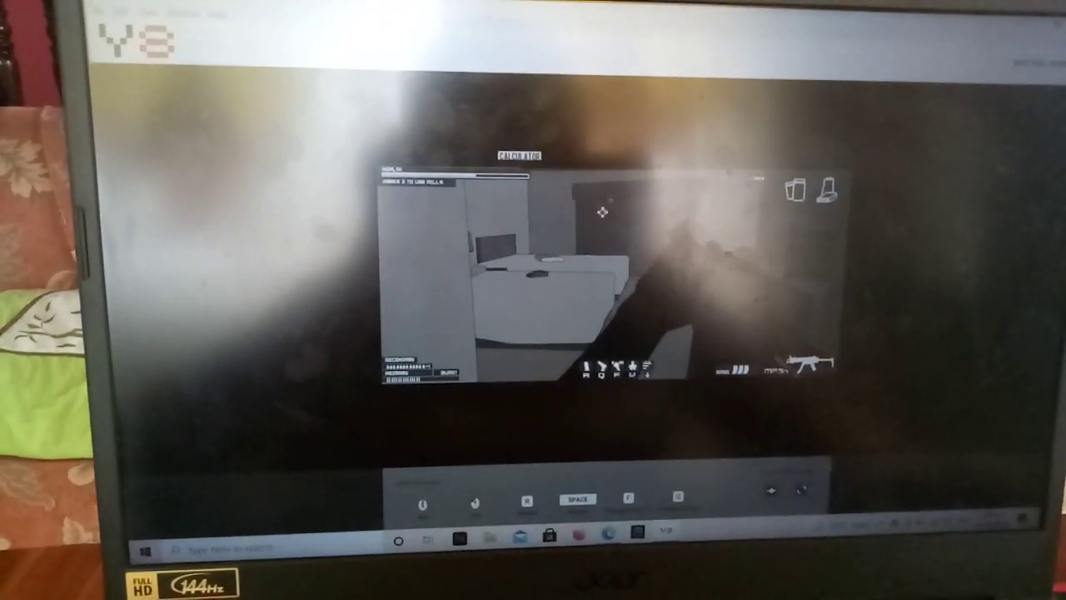